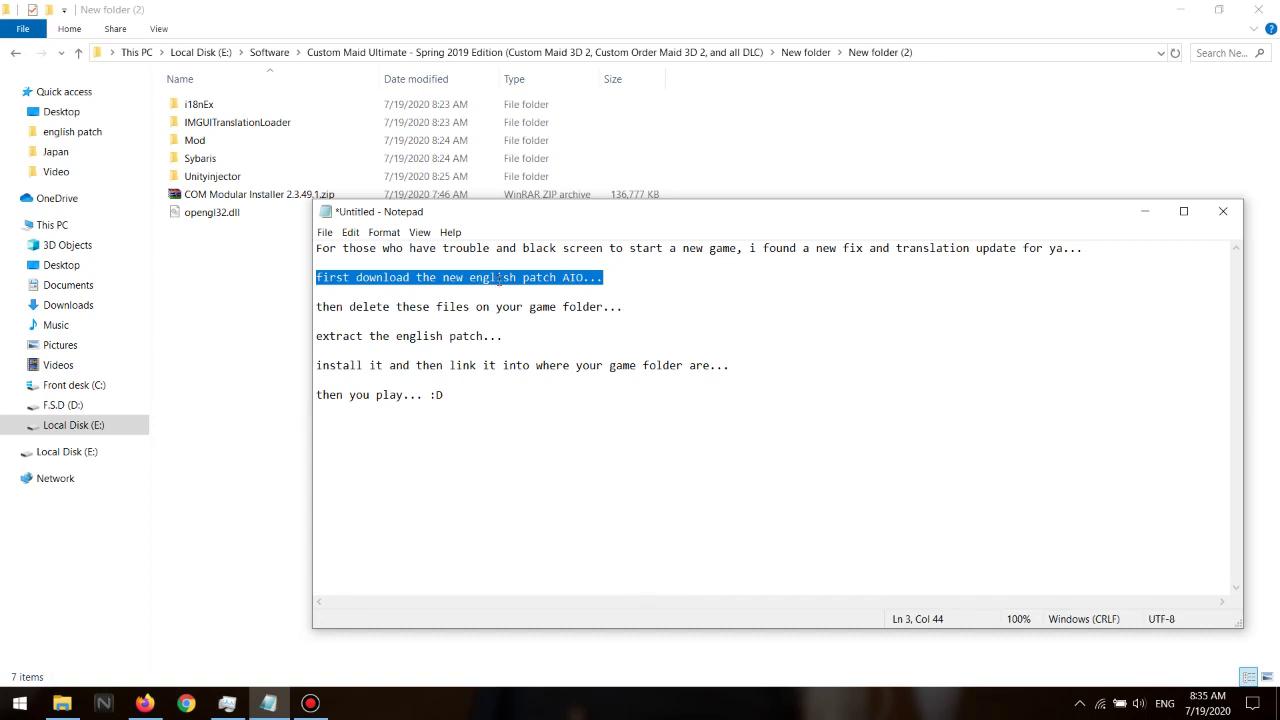
Point out the COM Modular Installer 2.3.49.1.zip archive and highlight the note line "then delete these files on your game folder..."
{"action": "left_click", "coordinate": [250, 262]}
{"action": "left_click", "coordinate": [250, 194]}
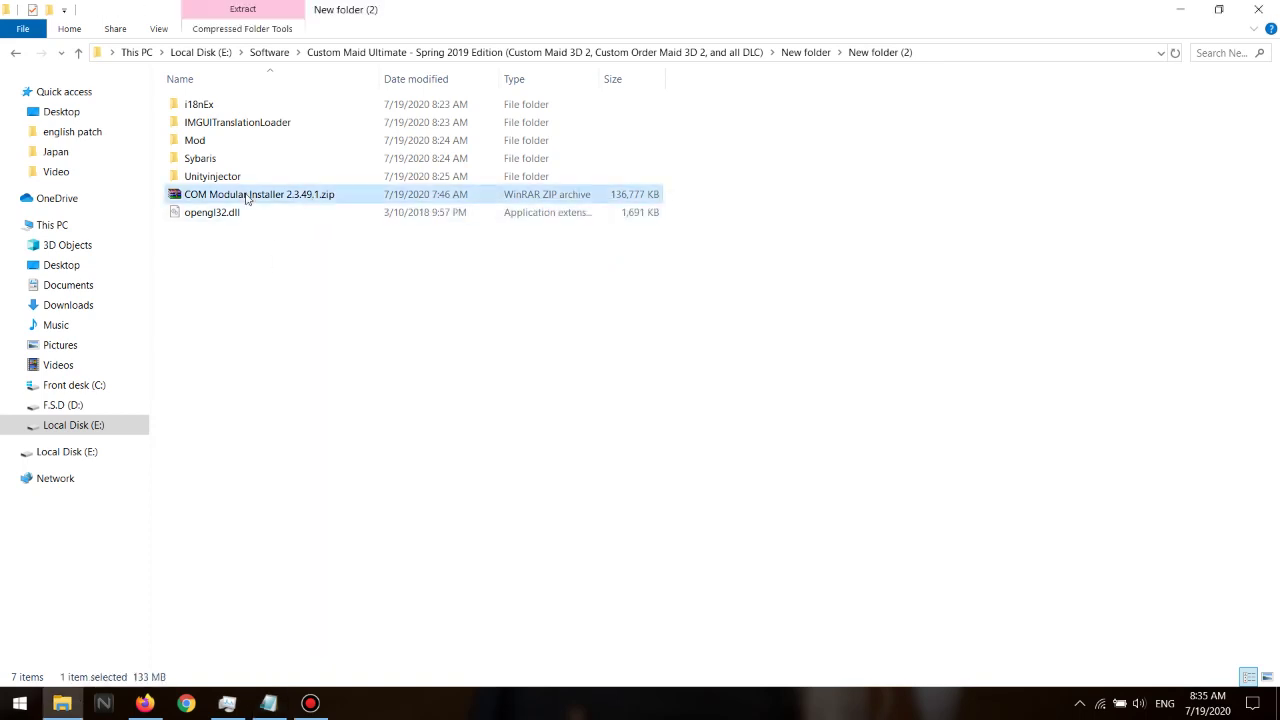
{"action": "left_click", "coordinate": [268, 703]}
{"action": "left_click_drag", "start_coordinate": [631, 305], "coordinate": [316, 307]}
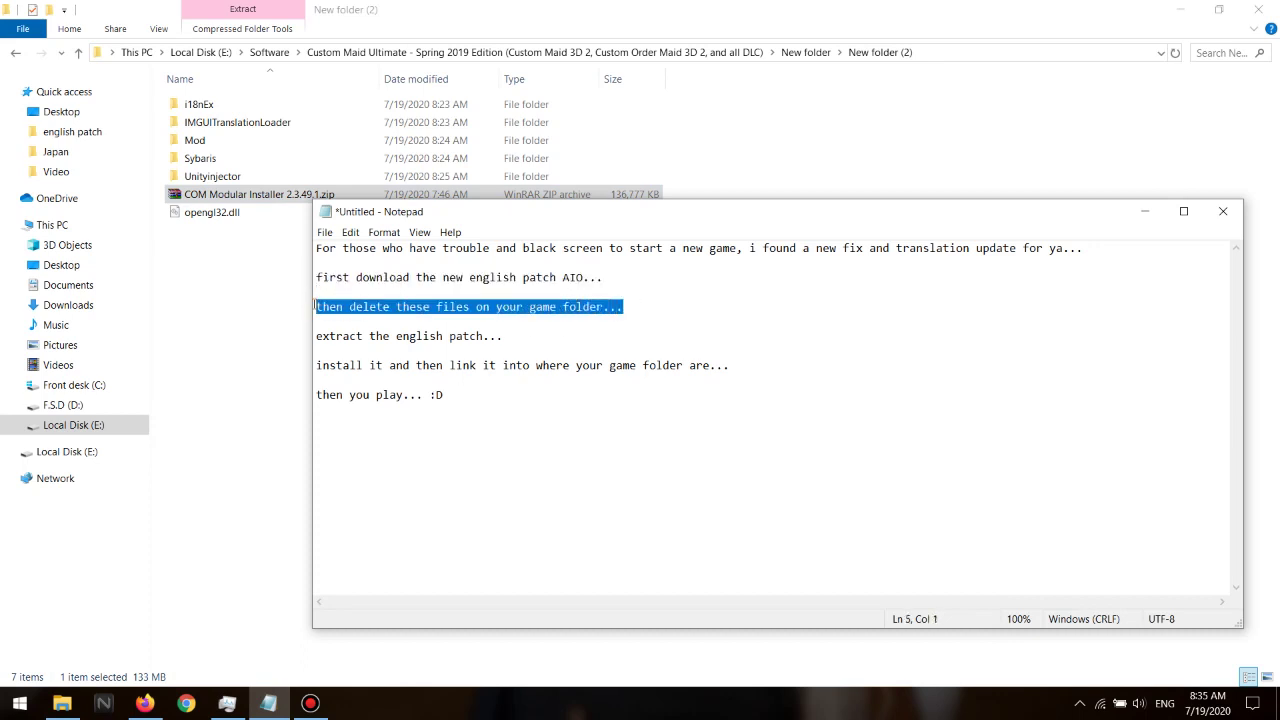
{"action": "left_click", "coordinate": [305, 309]}
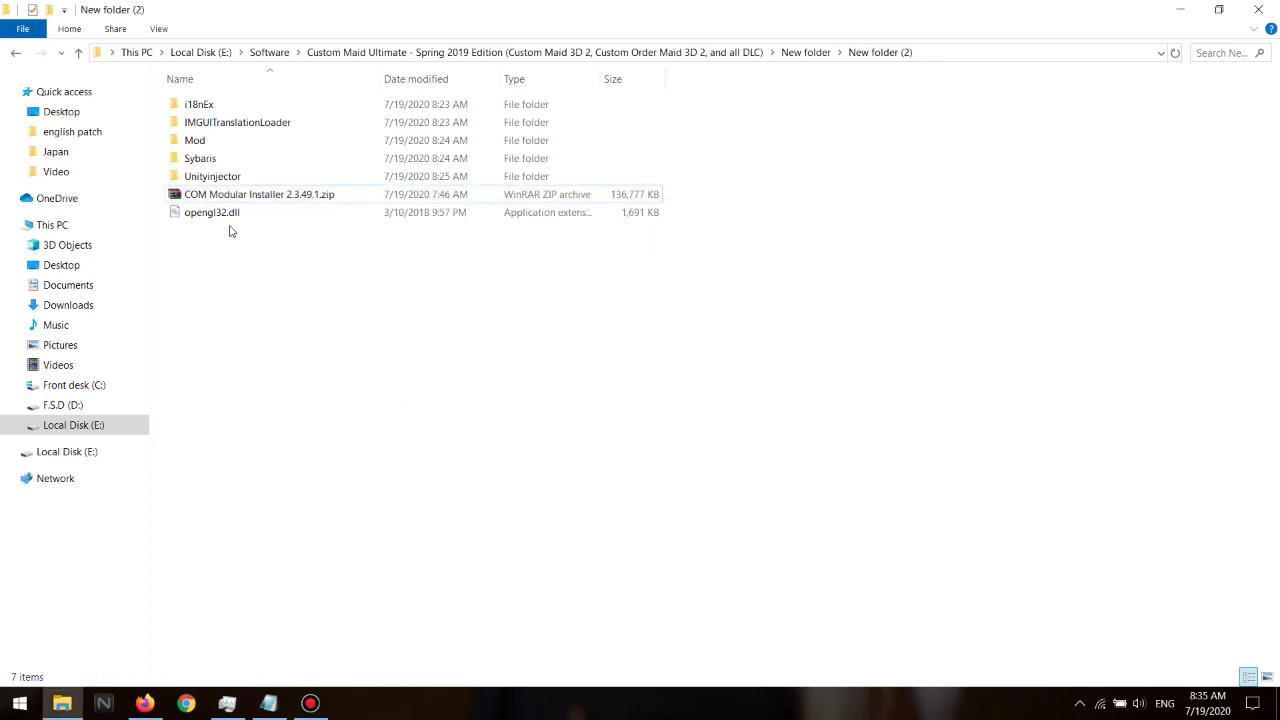
Point out the files for deletion by selecting opengl32.dll and the i18nEx, IMGUITranslationLoader, Mod, Sybaris and Unityinjector folders, and clear the selection
{"action": "left_click", "coordinate": [230, 218]}
{"action": "left_click_drag", "start_coordinate": [685, 176], "coordinate": [619, 101]}
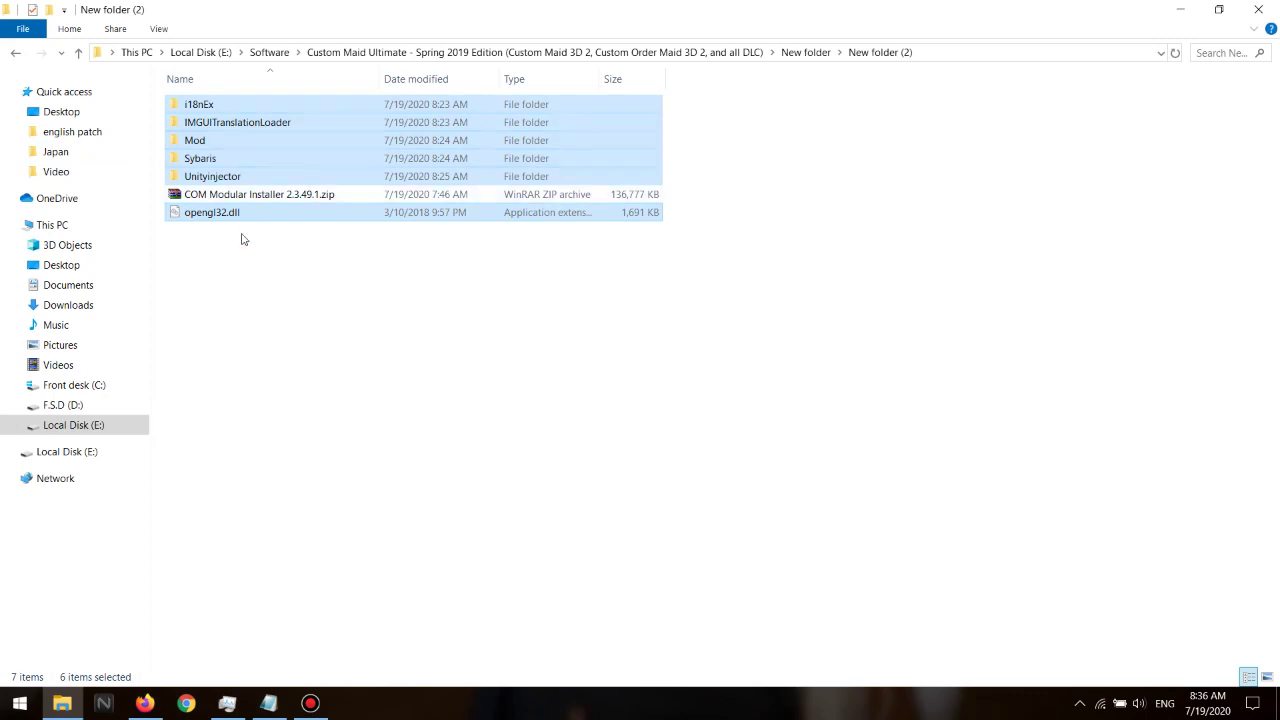
{"action": "left_click", "coordinate": [251, 310]}
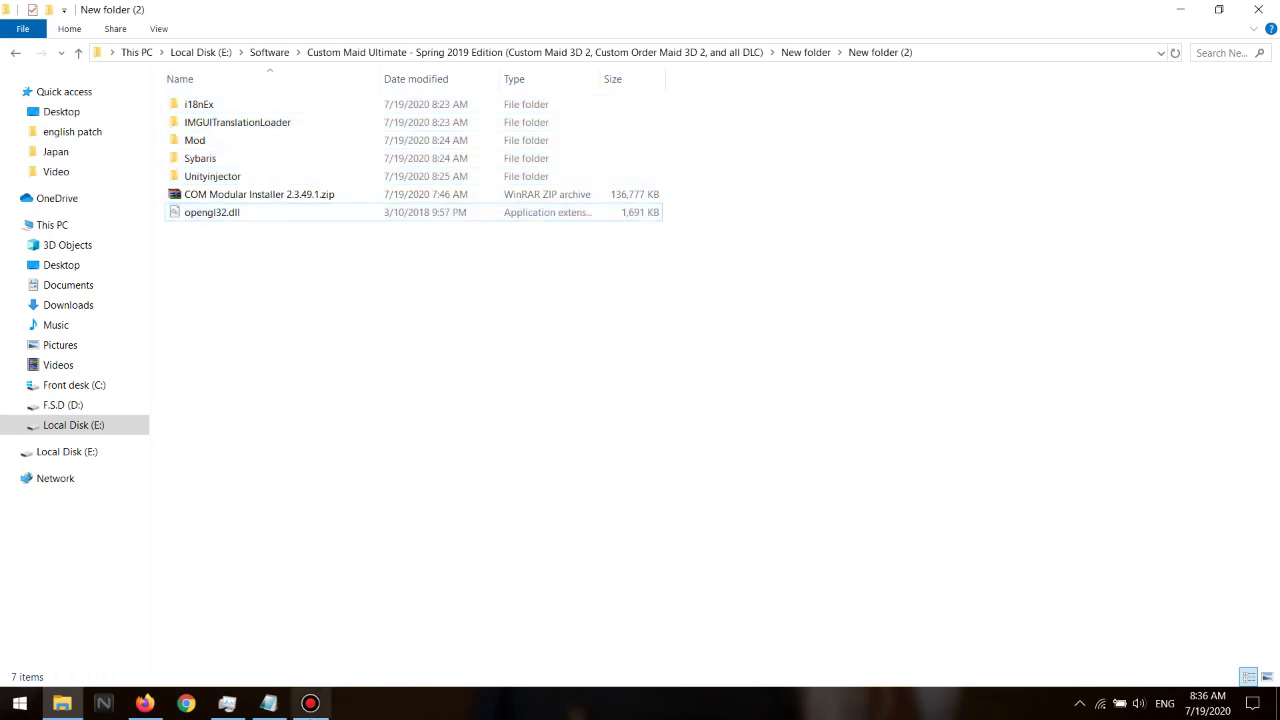
Highlight the note line "extract the english patch..." and extract COM Modular Installer 2.3.49.1.zip into the current folder
{"action": "left_click", "coordinate": [268, 703]}
{"action": "left_click_drag", "start_coordinate": [498, 342], "coordinate": [314, 340]}
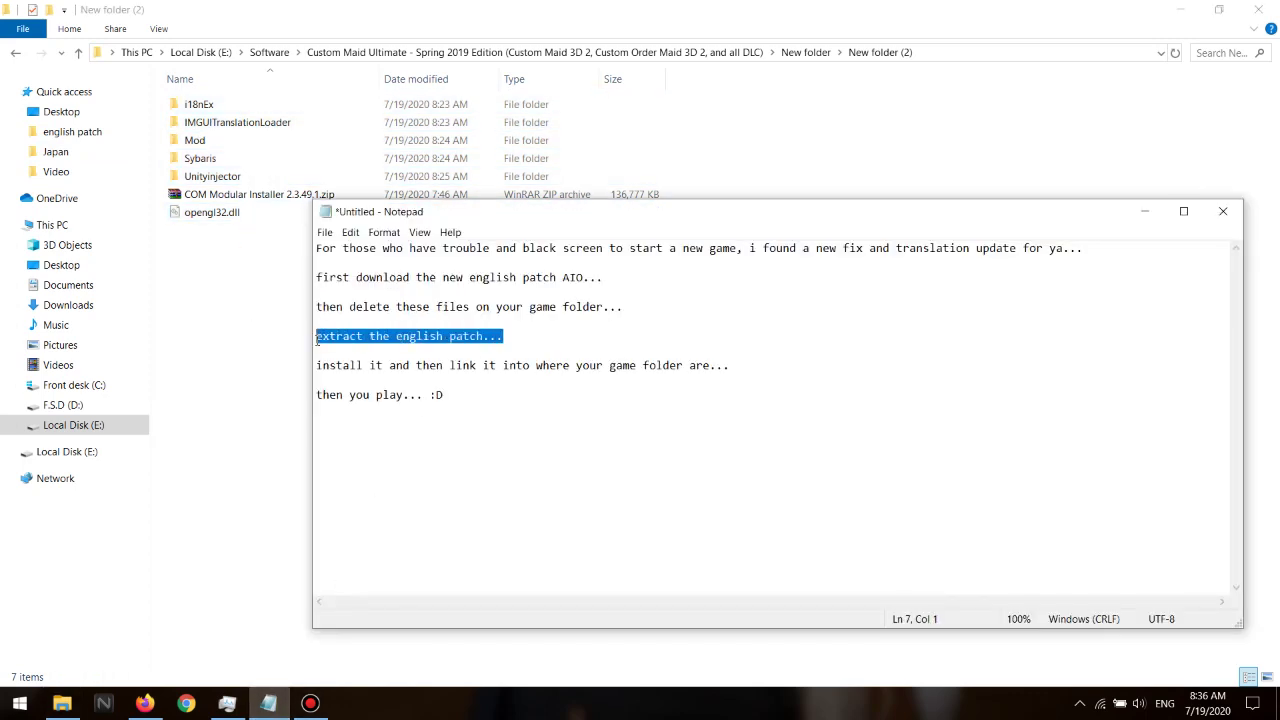
{"action": "left_click", "coordinate": [218, 329]}
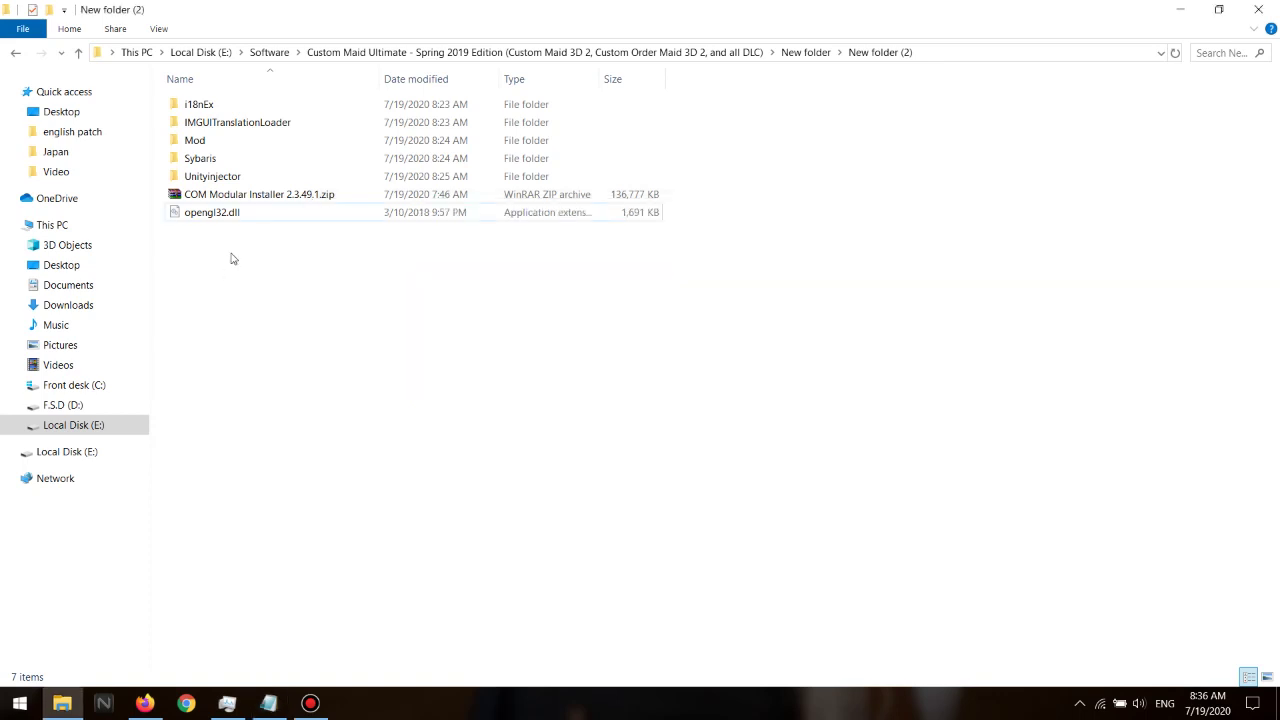
{"action": "left_click", "coordinate": [238, 200]}
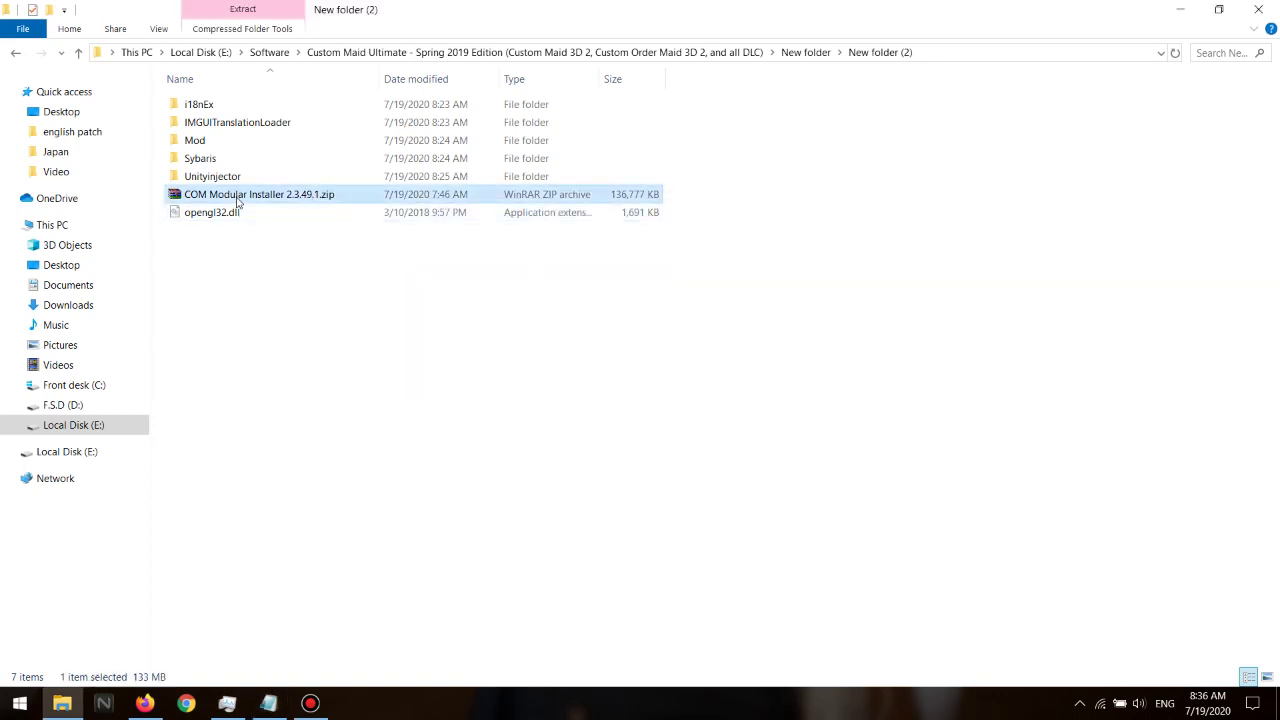
{"action": "right_click", "coordinate": [238, 200]}
{"action": "left_click", "coordinate": [304, 268]}
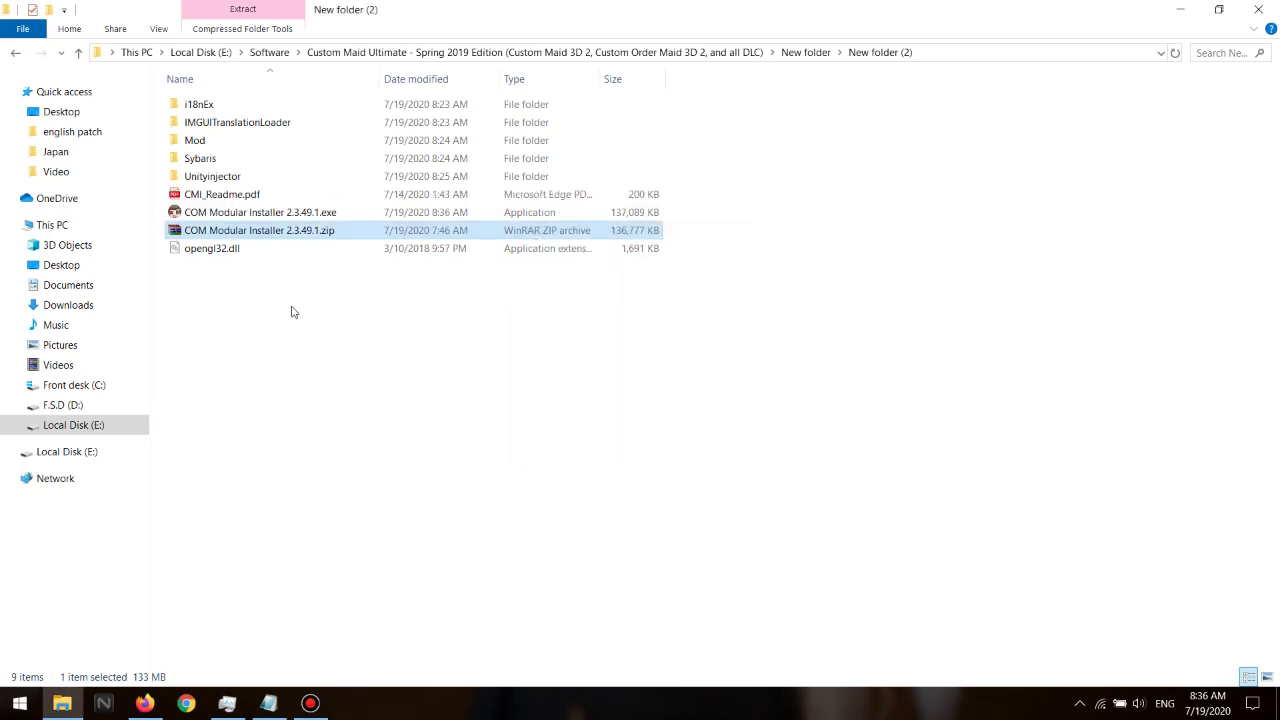
Highlight the note's line about installing and linking, and run COM Modular Installer 2.3.49.1.exe with English as setup language
{"action": "left_click", "coordinate": [268, 703]}
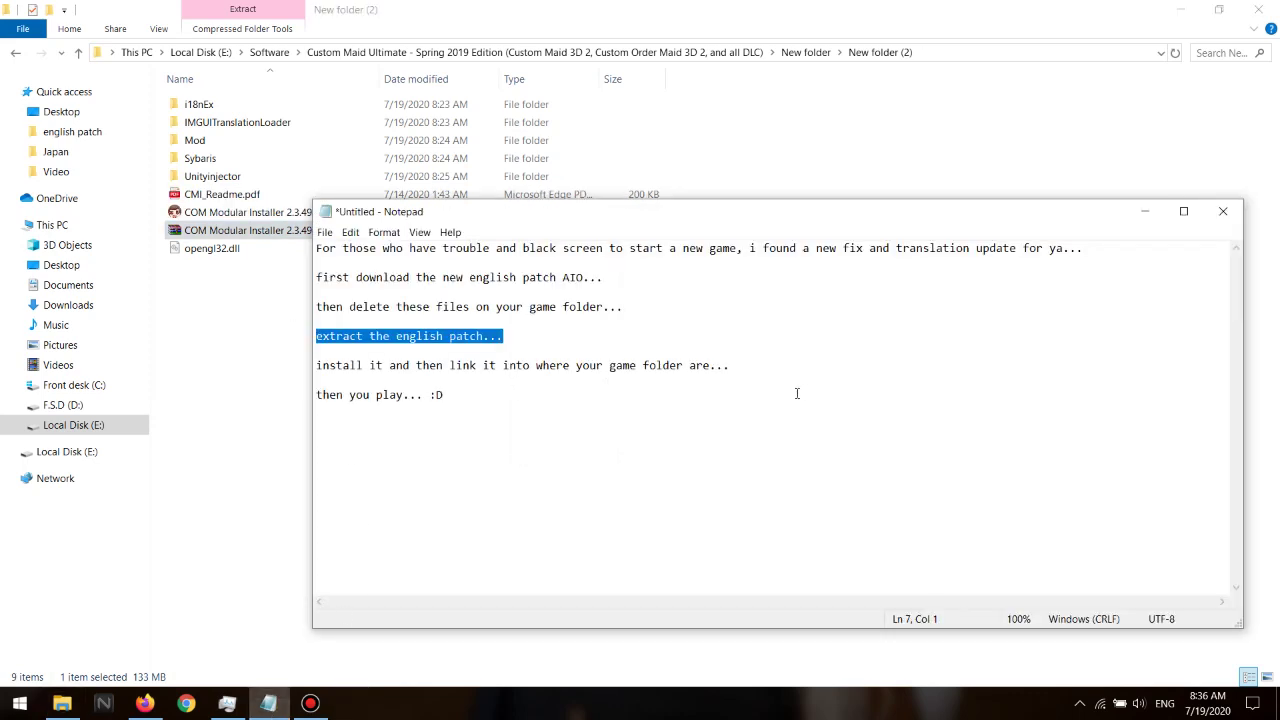
{"action": "left_click_drag", "start_coordinate": [776, 365], "coordinate": [315, 366]}
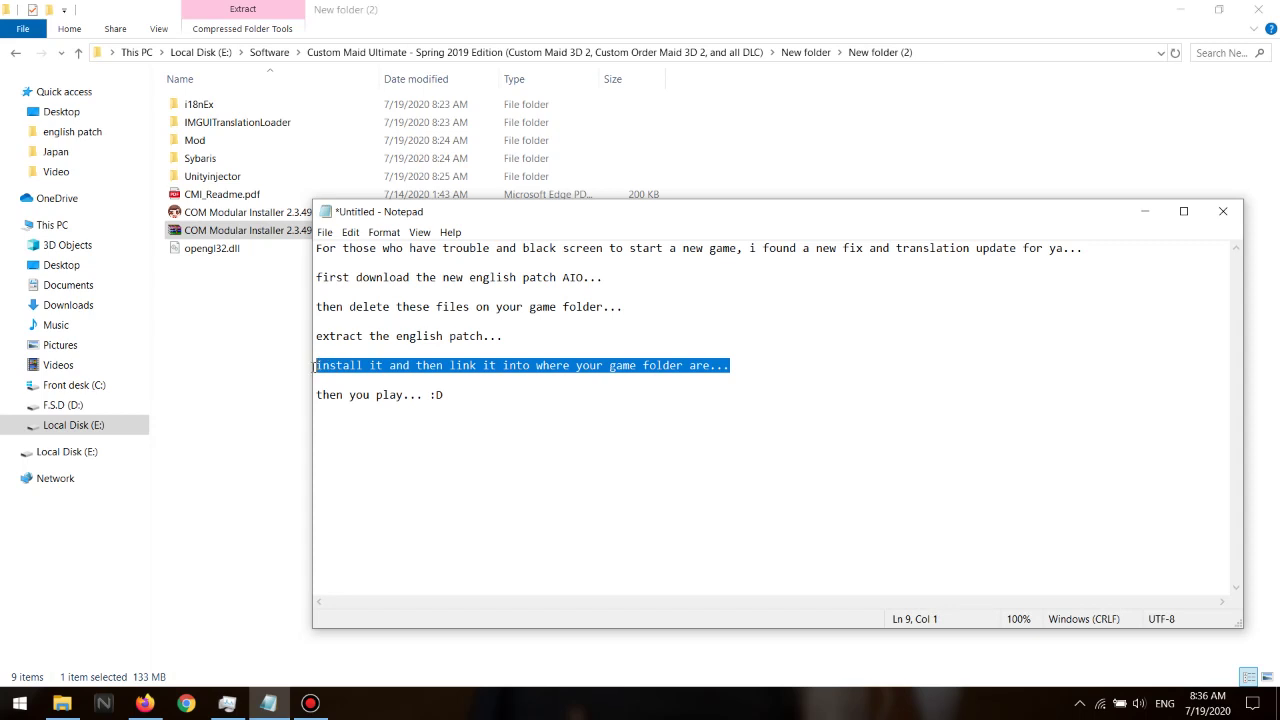
{"action": "left_click", "coordinate": [234, 216]}
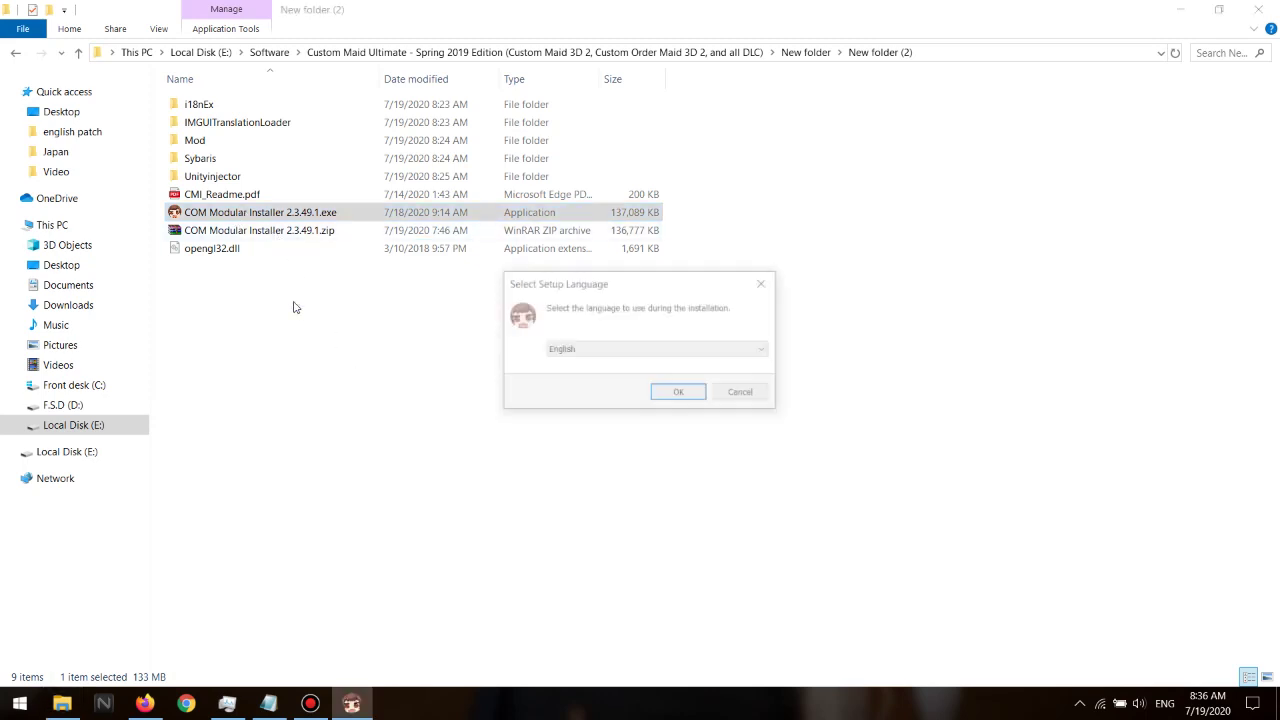
{"action": "left_click", "coordinate": [671, 399]}
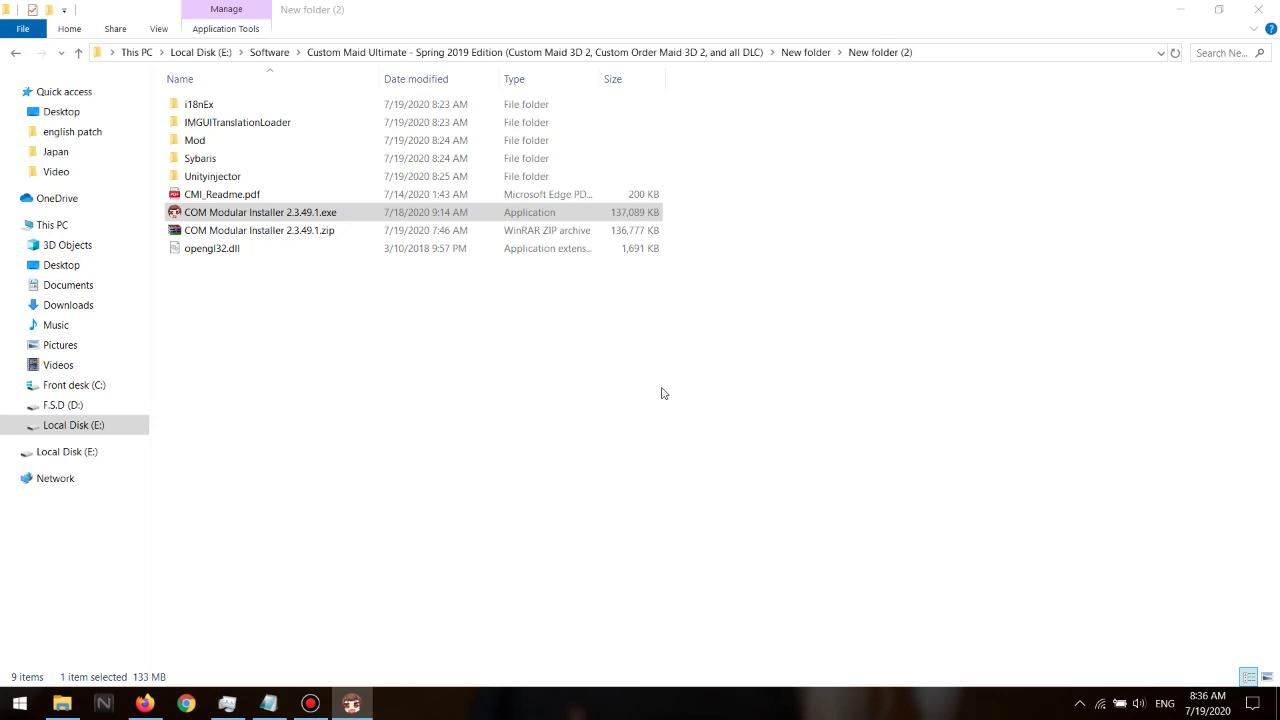
{"action": "mouse_move", "coordinate": [370, 712]}
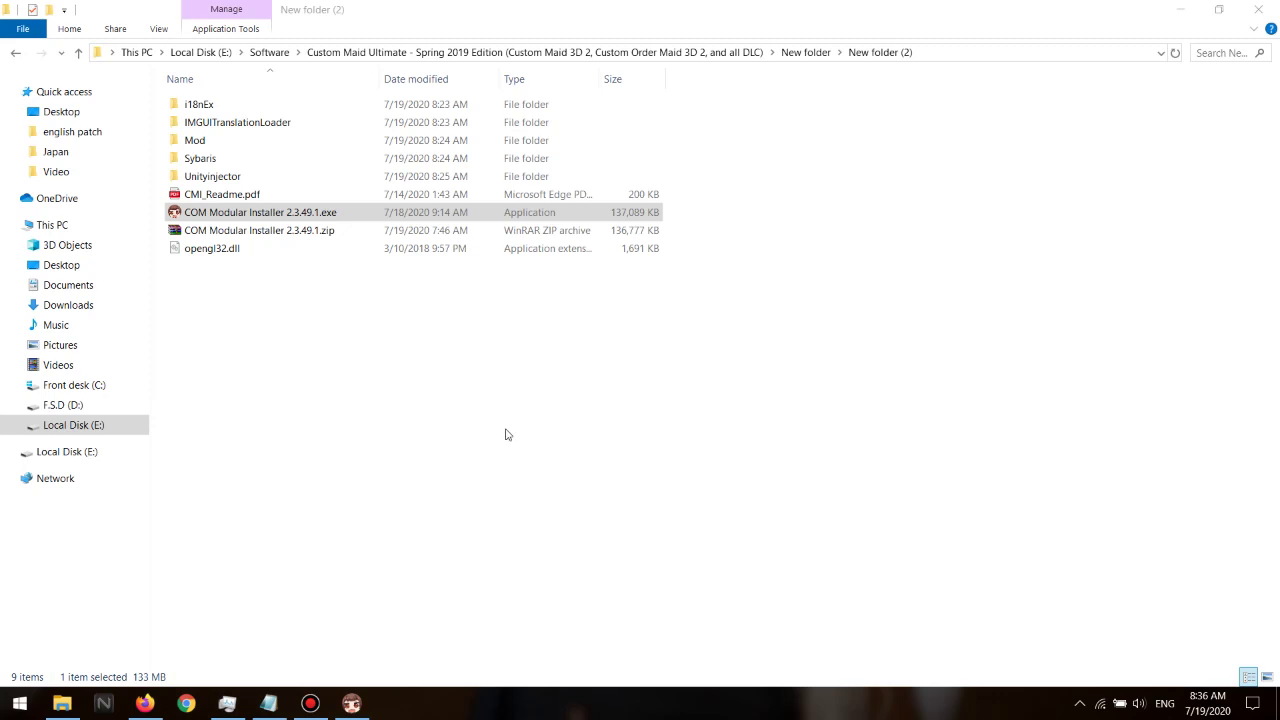
{"action": "left_click", "coordinate": [352, 704]}
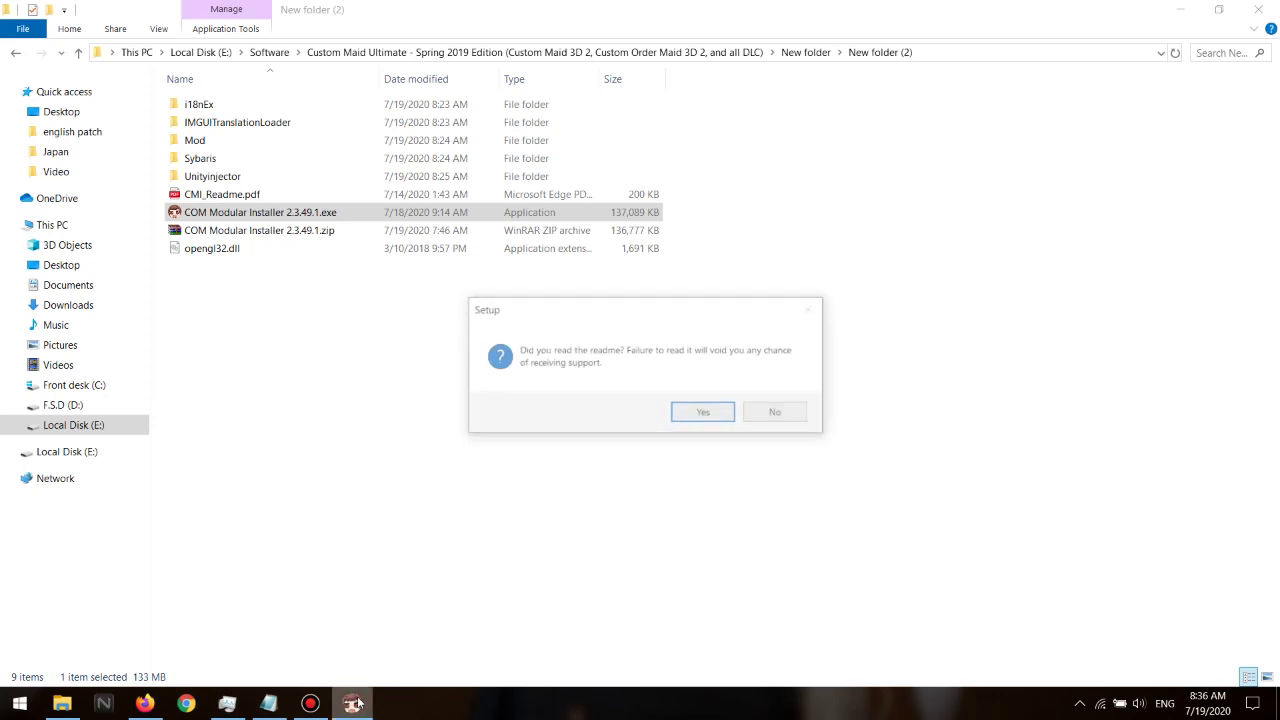
Confirm that the readme was read, accept the license agreement and continue past the information page
{"action": "left_click", "coordinate": [735, 420]}
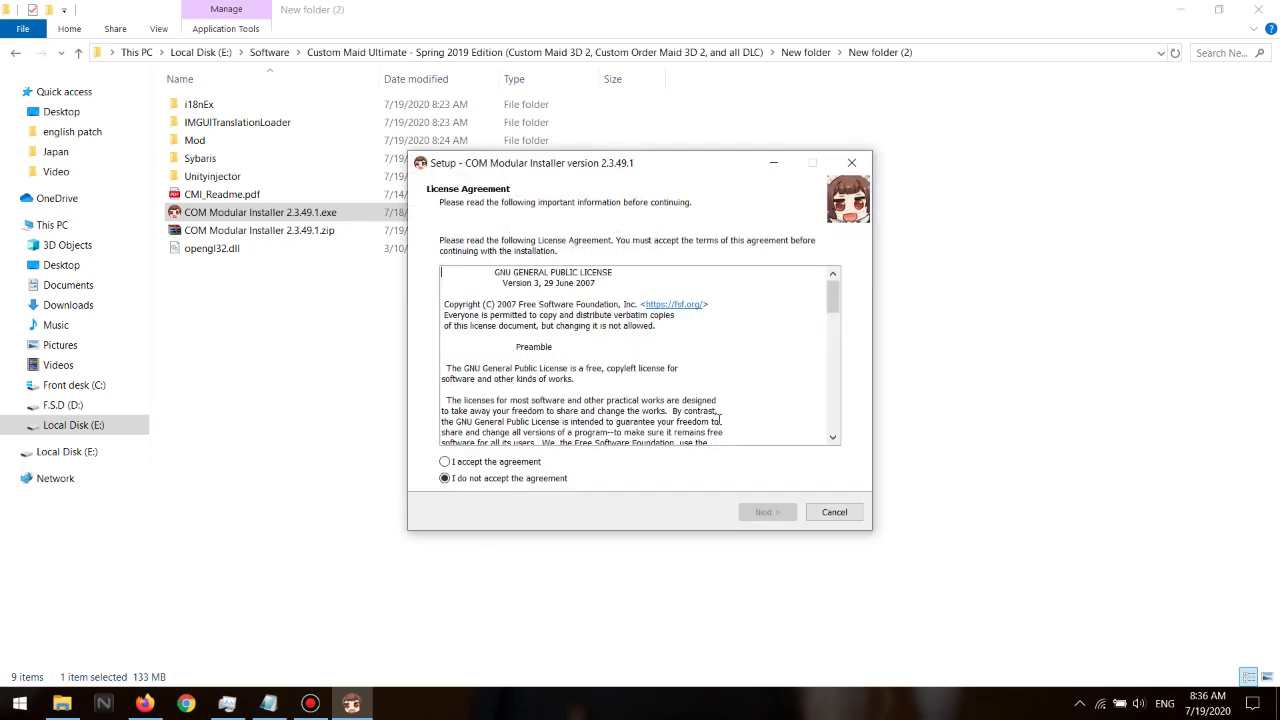
{"action": "left_click", "coordinate": [490, 462]}
{"action": "left_click", "coordinate": [768, 512]}
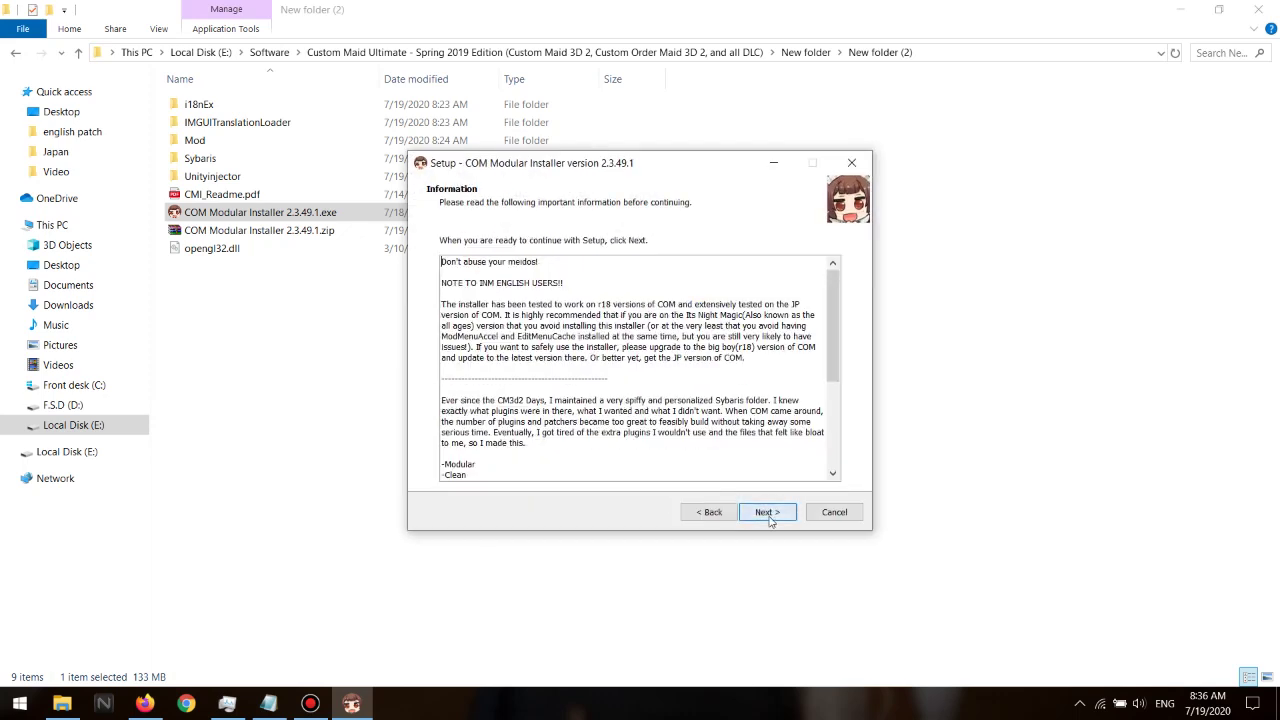
{"action": "left_click", "coordinate": [770, 518]}
Choose the COM3D2 game folder as the installation destination and acknowledge the version check and the open-folder notice
{"action": "left_click", "coordinate": [810, 297]}
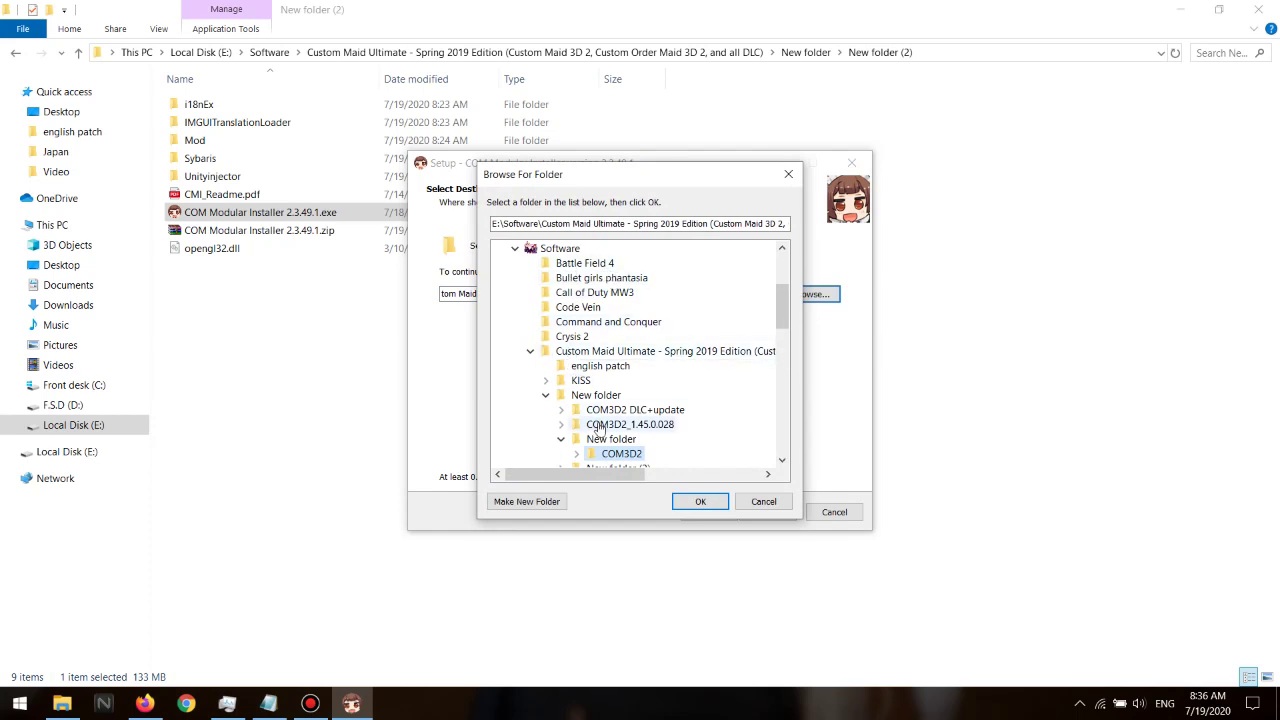
{"action": "scroll", "coordinate": [610, 420], "scroll_direction": "down", "scroll_amount": 1}
{"action": "scroll", "coordinate": [615, 410], "scroll_direction": "up", "scroll_amount": 4}
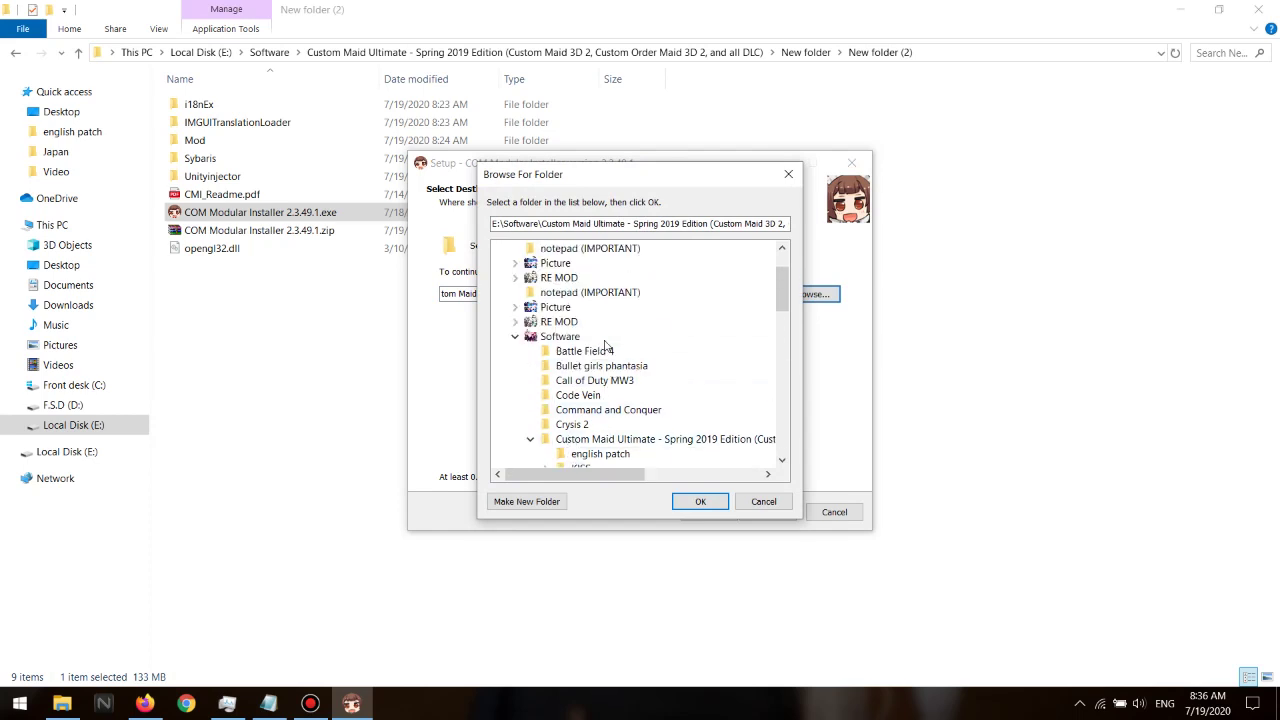
{"action": "scroll", "coordinate": [590, 380], "scroll_direction": "down", "scroll_amount": 5}
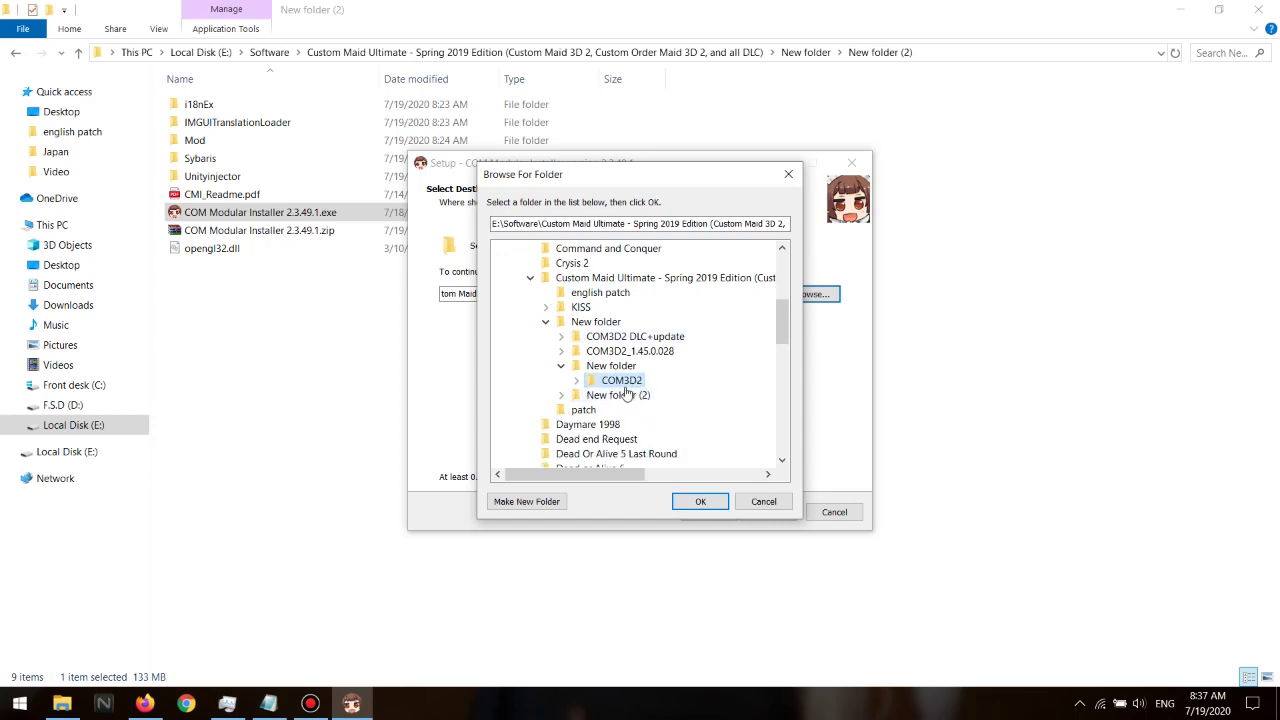
{"action": "left_click", "coordinate": [703, 501]}
{"action": "left_click", "coordinate": [758, 512]}
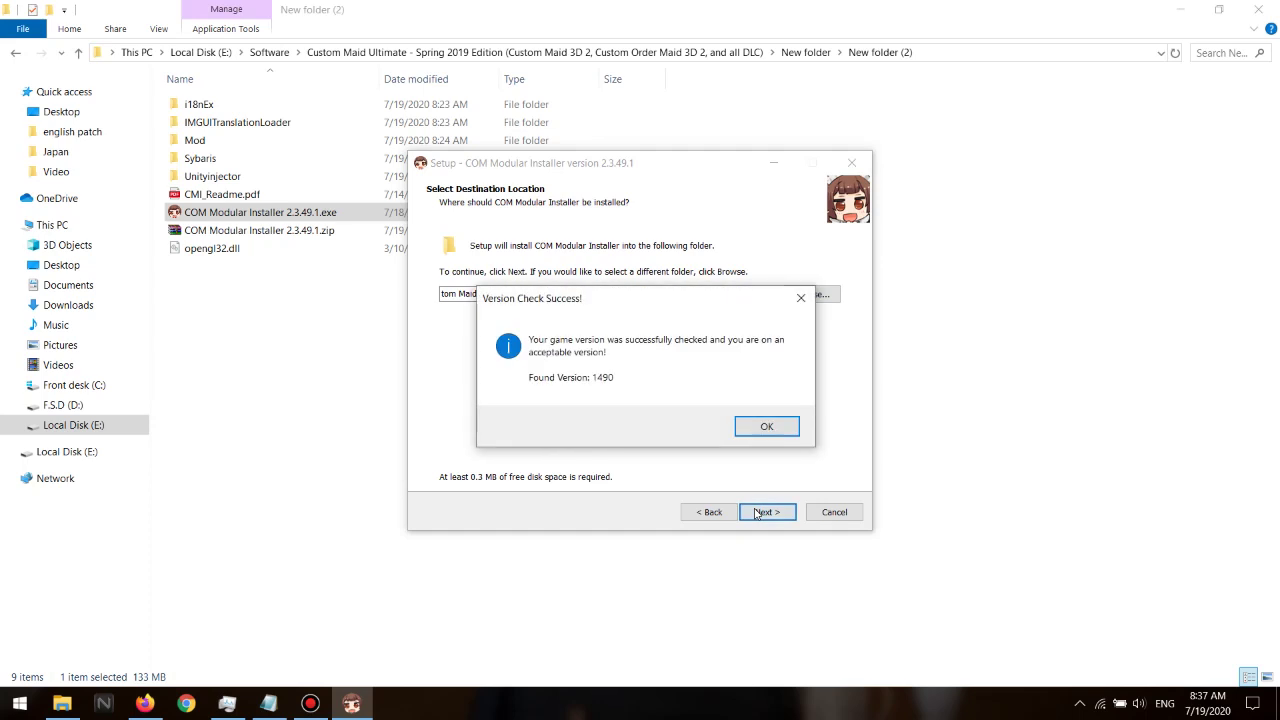
{"action": "left_click", "coordinate": [768, 425]}
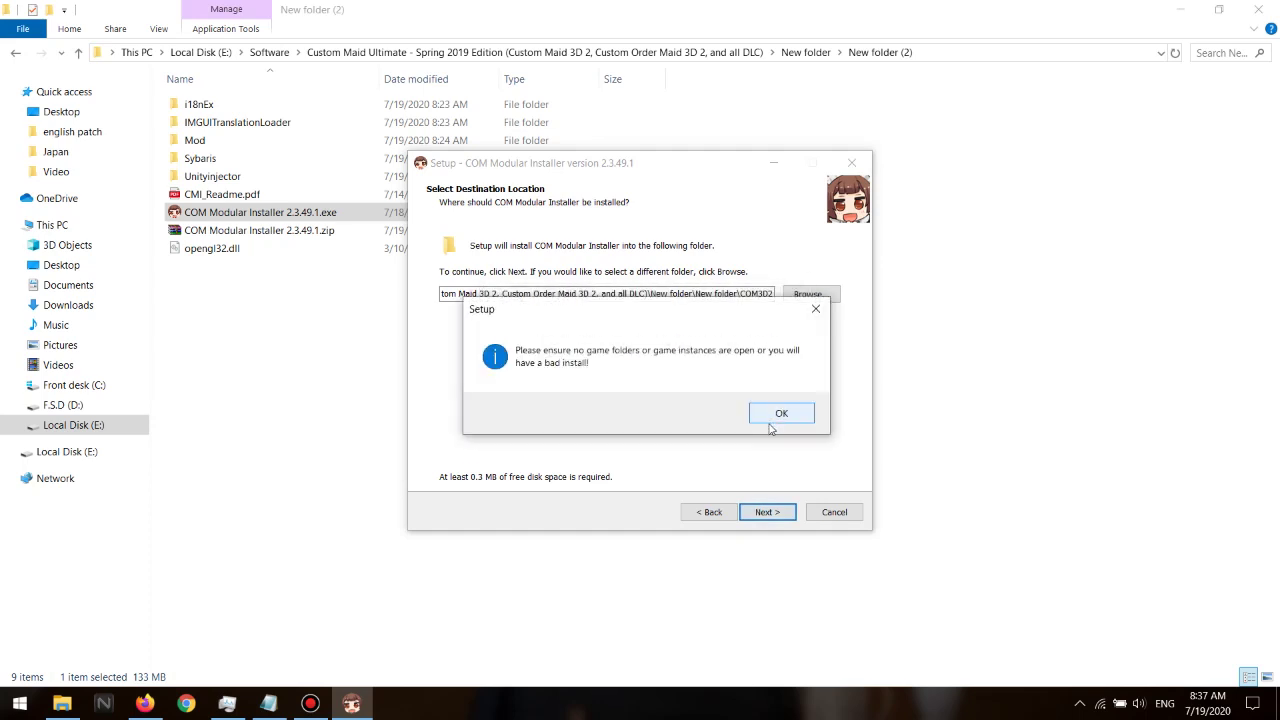
{"action": "left_click", "coordinate": [771, 425]}
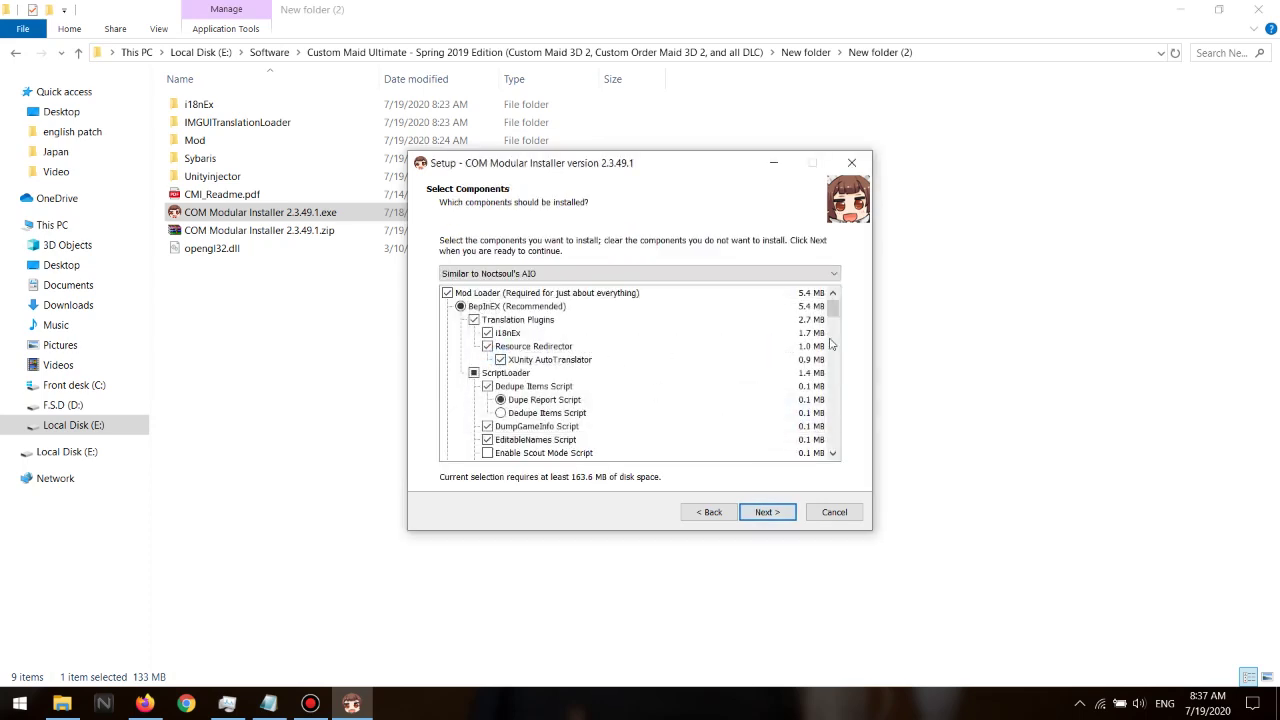
Install with the "Similar to Noctsoul's AIO" components and the default cleaning task that moves old installations, and finish the setup wizard
{"action": "left_click_drag", "start_coordinate": [836, 308], "coordinate": [851, 443]}
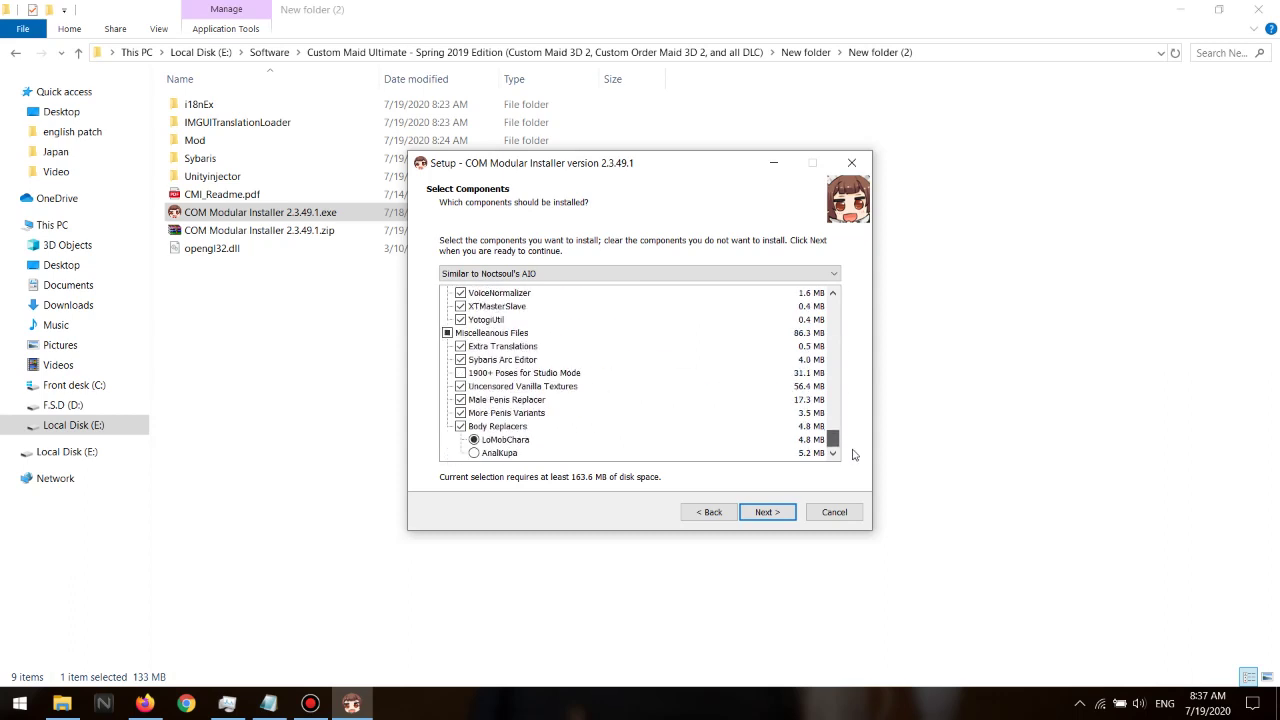
{"action": "left_click", "coordinate": [767, 513]}
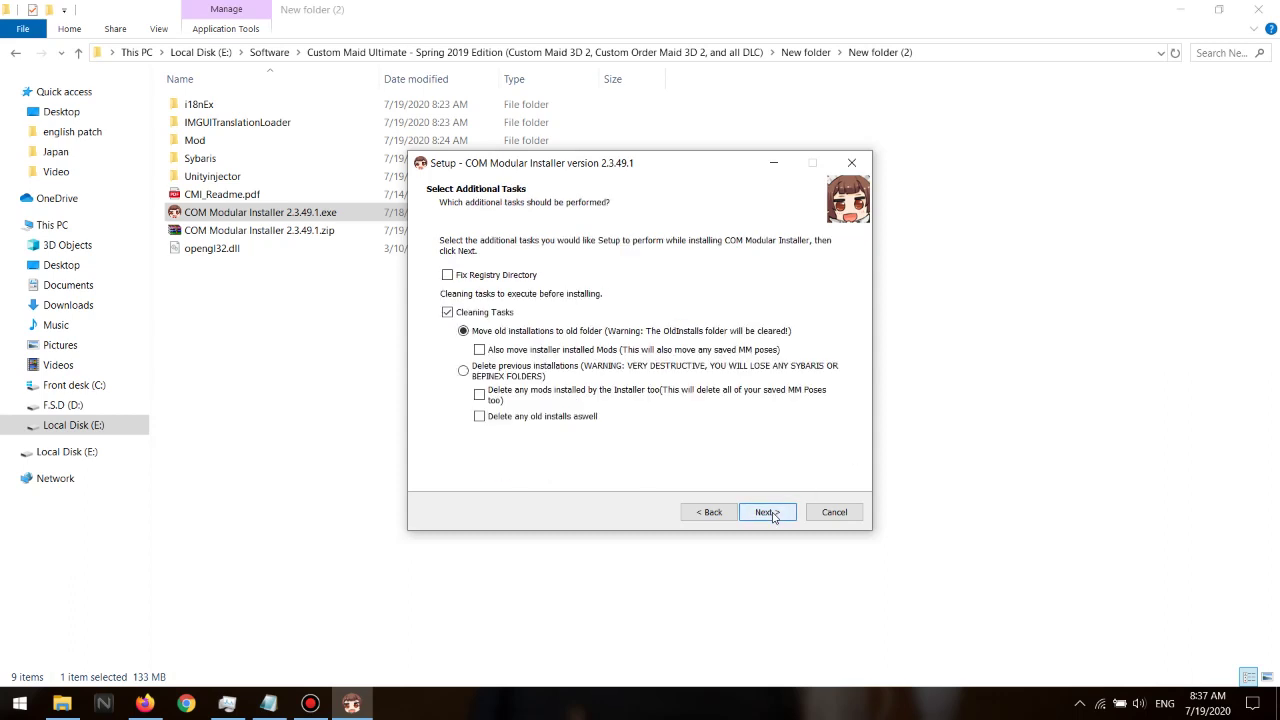
{"action": "left_click", "coordinate": [771, 514]}
{"action": "left_click", "coordinate": [771, 514]}
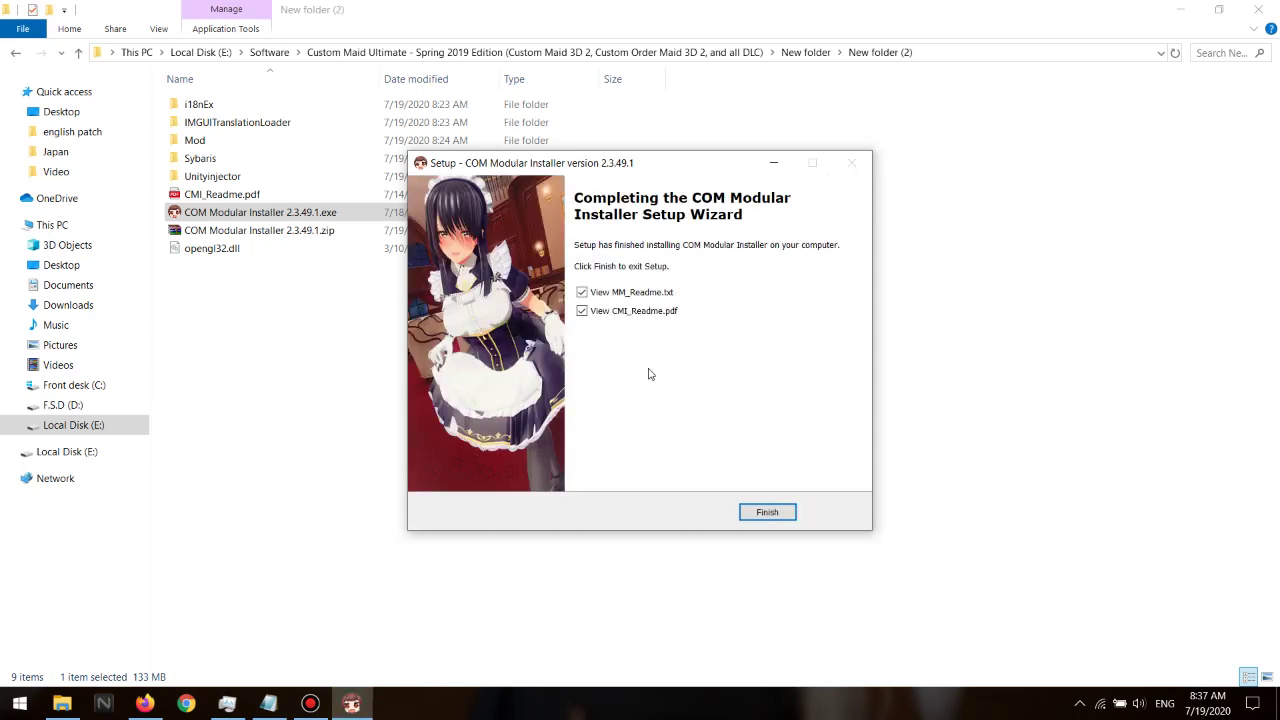
{"action": "left_click", "coordinate": [772, 514]}
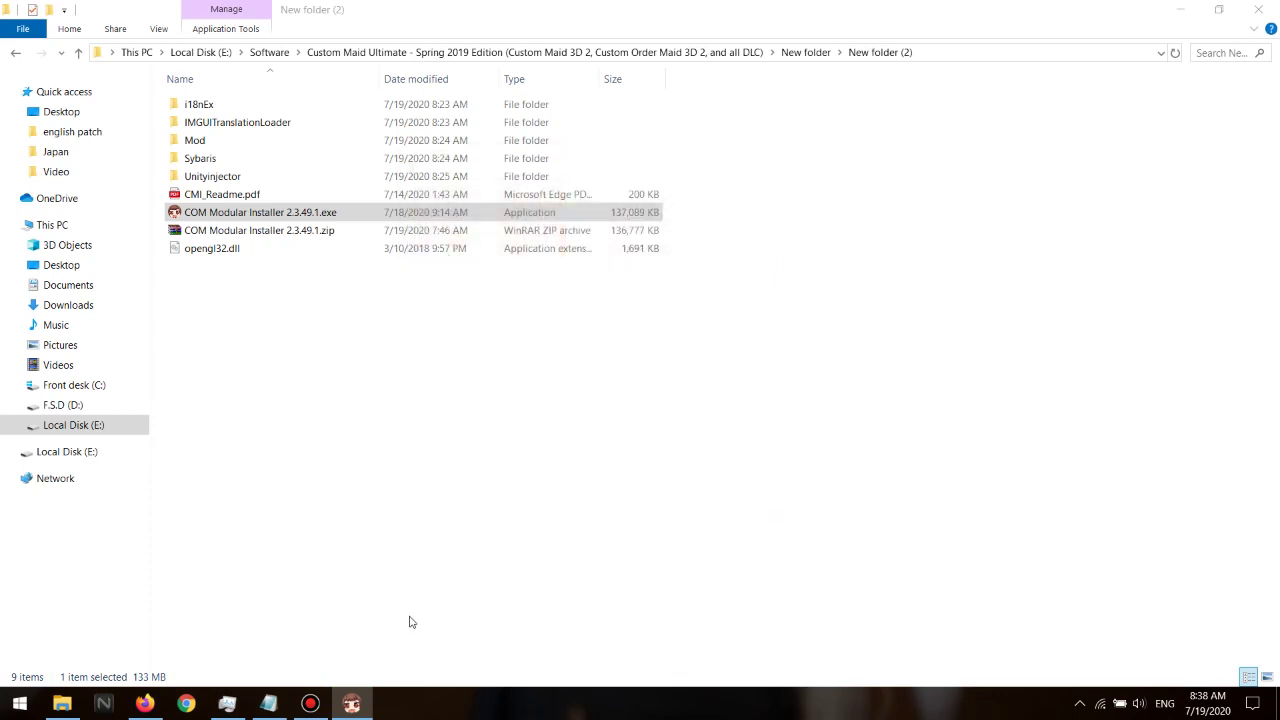
Highlight the final line of the note, "then you play... :D", and return to the file window
{"action": "left_click", "coordinate": [267, 706]}
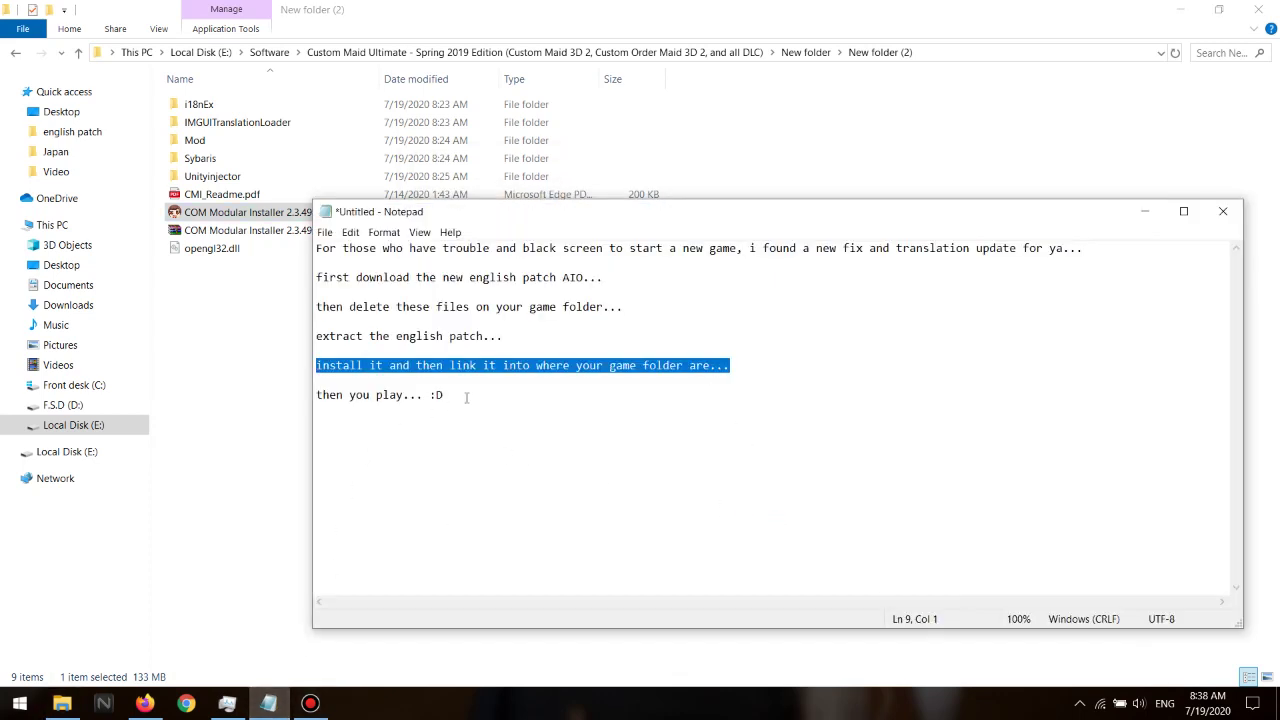
{"action": "left_click_drag", "start_coordinate": [466, 397], "coordinate": [304, 397]}
{"action": "left_click", "coordinate": [267, 401]}
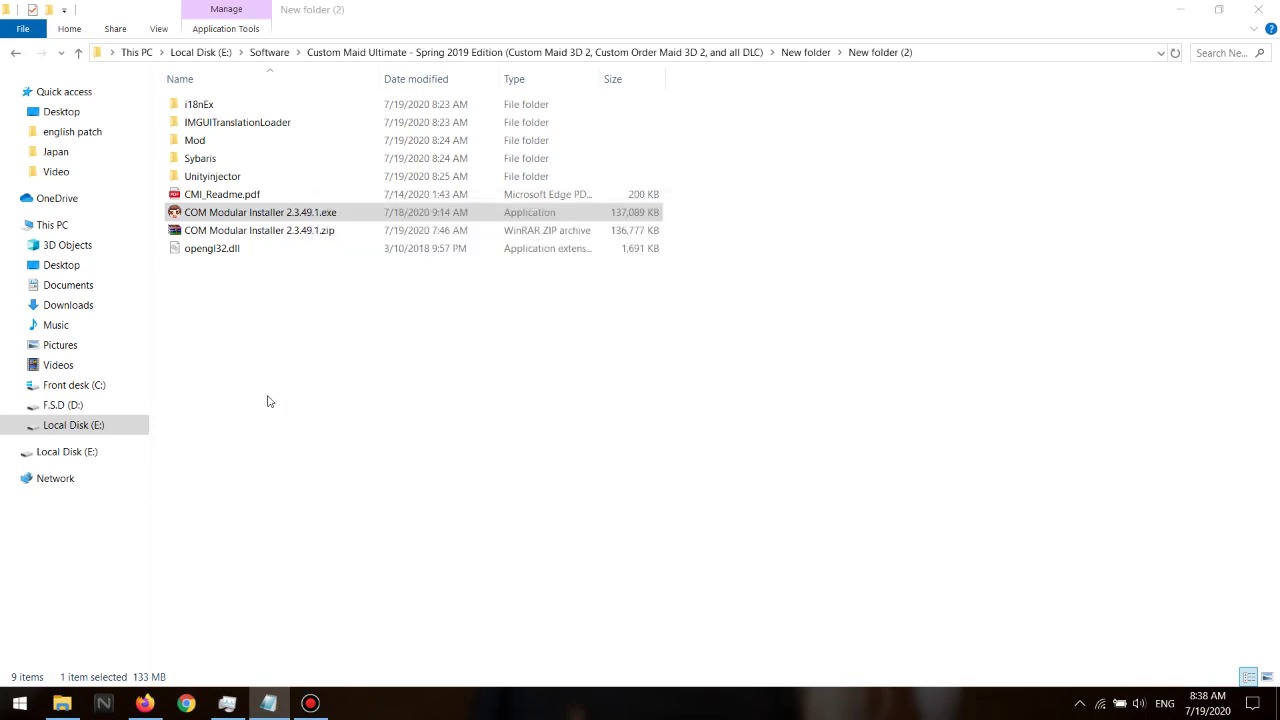
Go up to the parent folder and open its New folder, and the COM3D2 game folder inside it
{"action": "left_click", "coordinate": [795, 52]}
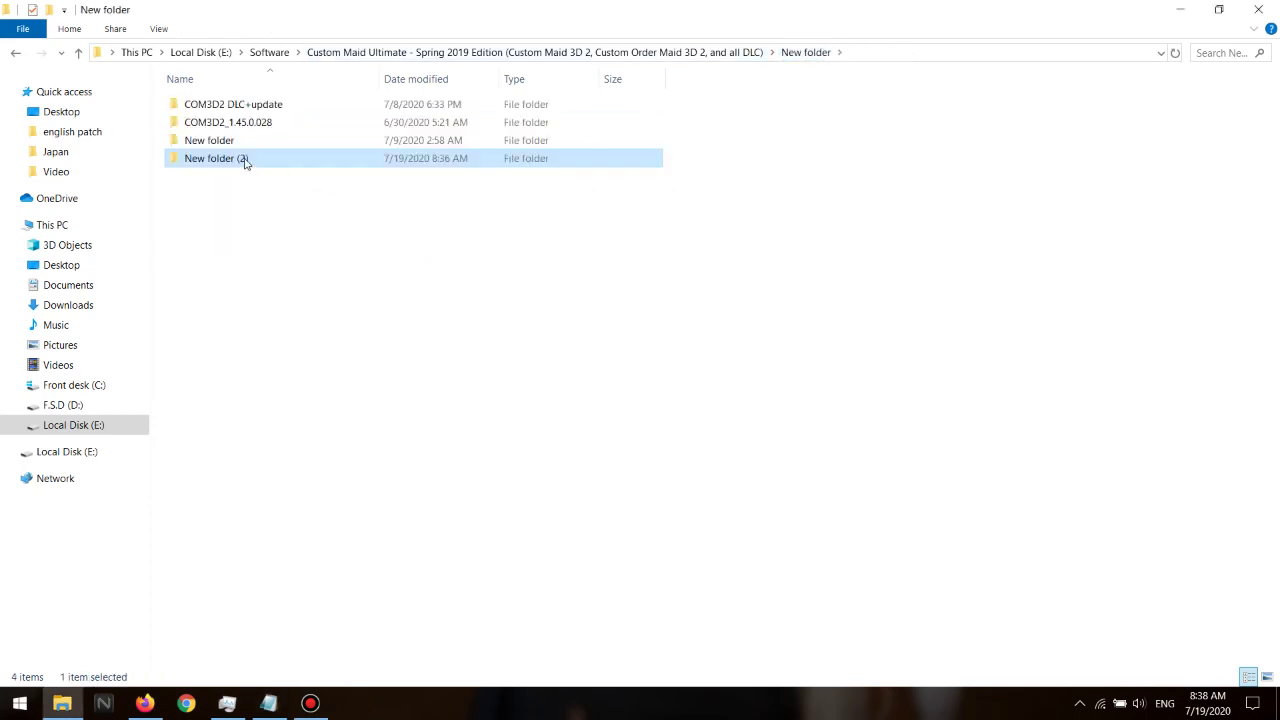
{"action": "double_click", "coordinate": [240, 140]}
{"action": "left_click", "coordinate": [213, 108]}
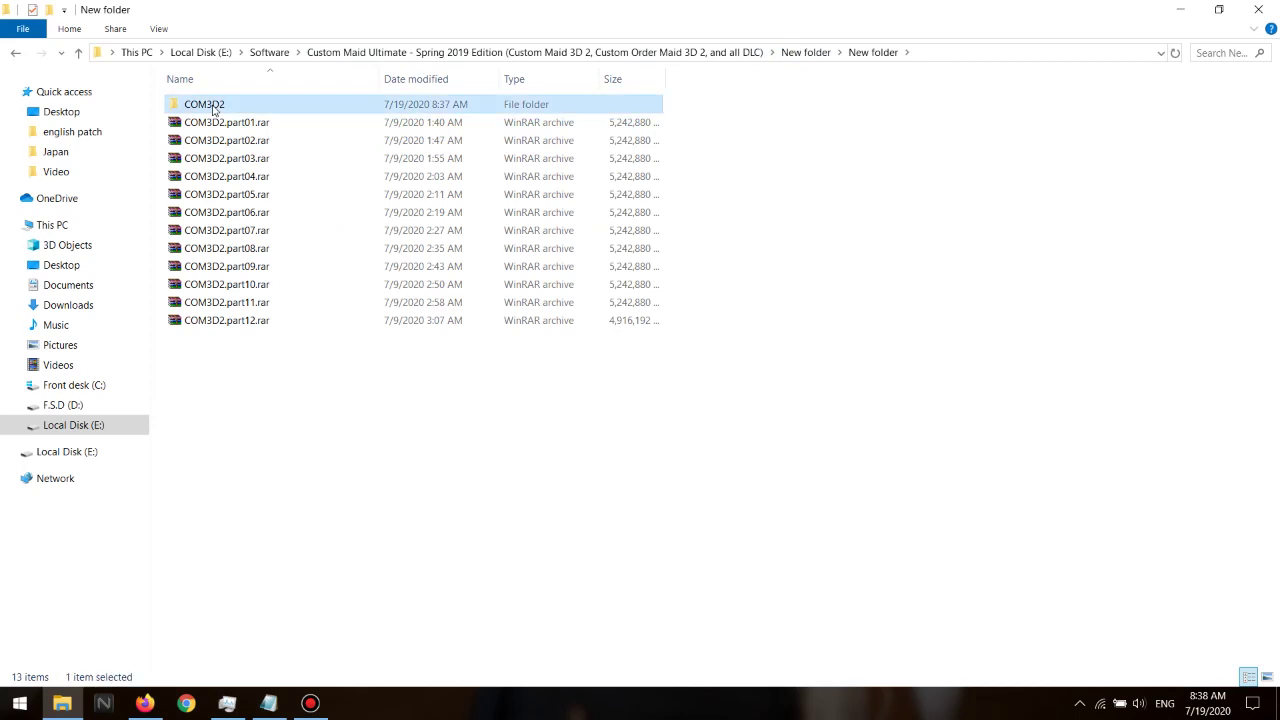
{"action": "double_click", "coordinate": [213, 108]}
{"action": "scroll", "coordinate": [250, 232], "scroll_direction": "down", "scroll_amount": 6}
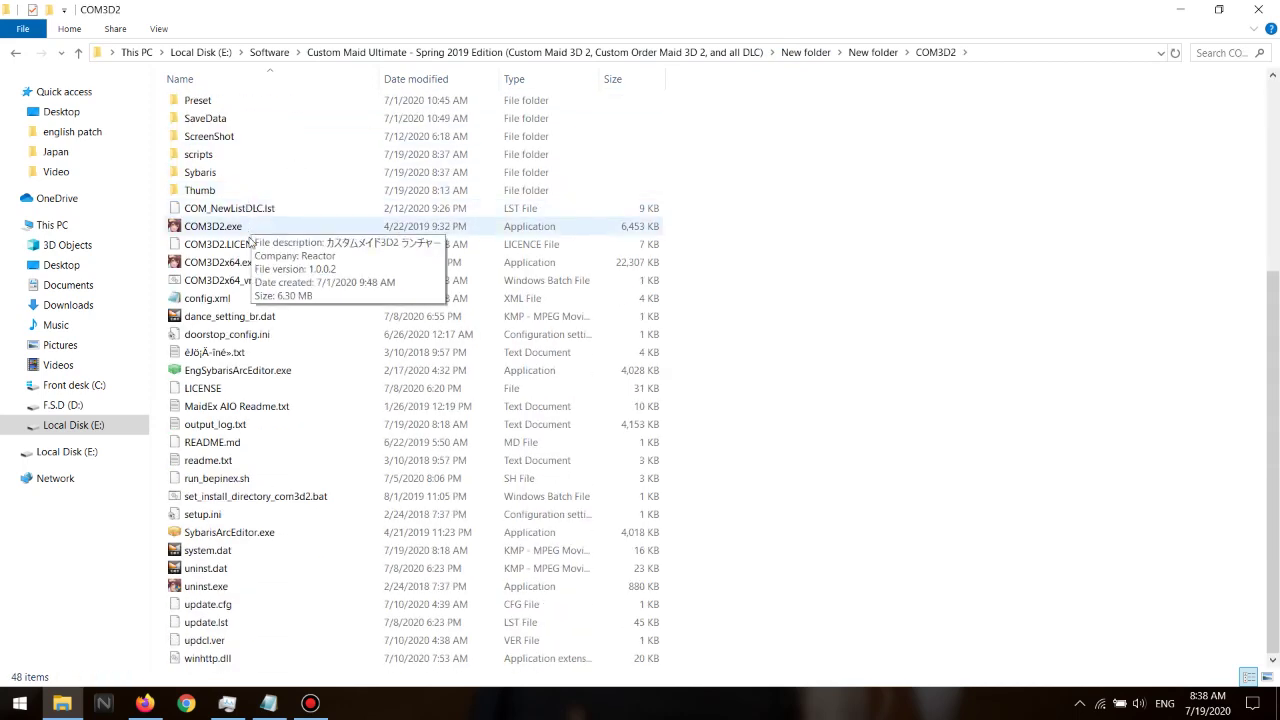
Launch COM3D2x64.exe and bring the CUSTOM ORDER MAID 3D 2 game window to the front
{"action": "double_click", "coordinate": [237, 262]}
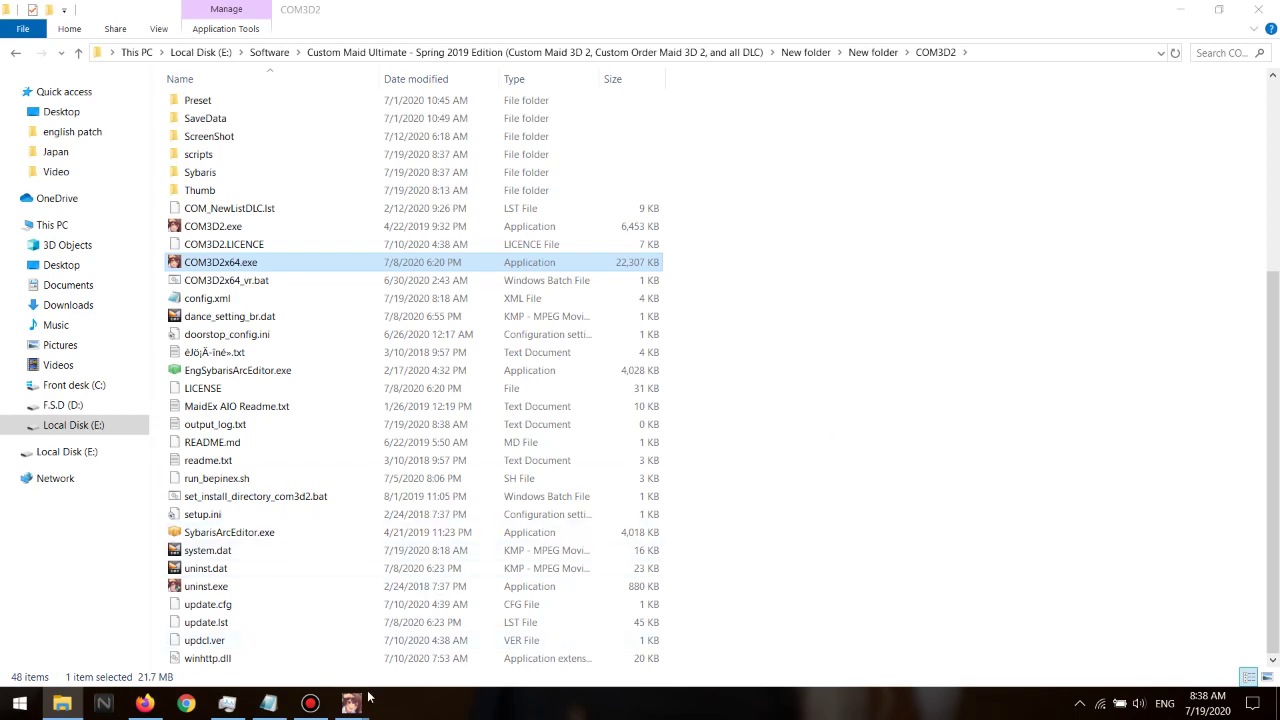
{"action": "mouse_move", "coordinate": [351, 703]}
{"action": "mouse_move", "coordinate": [418, 666]}
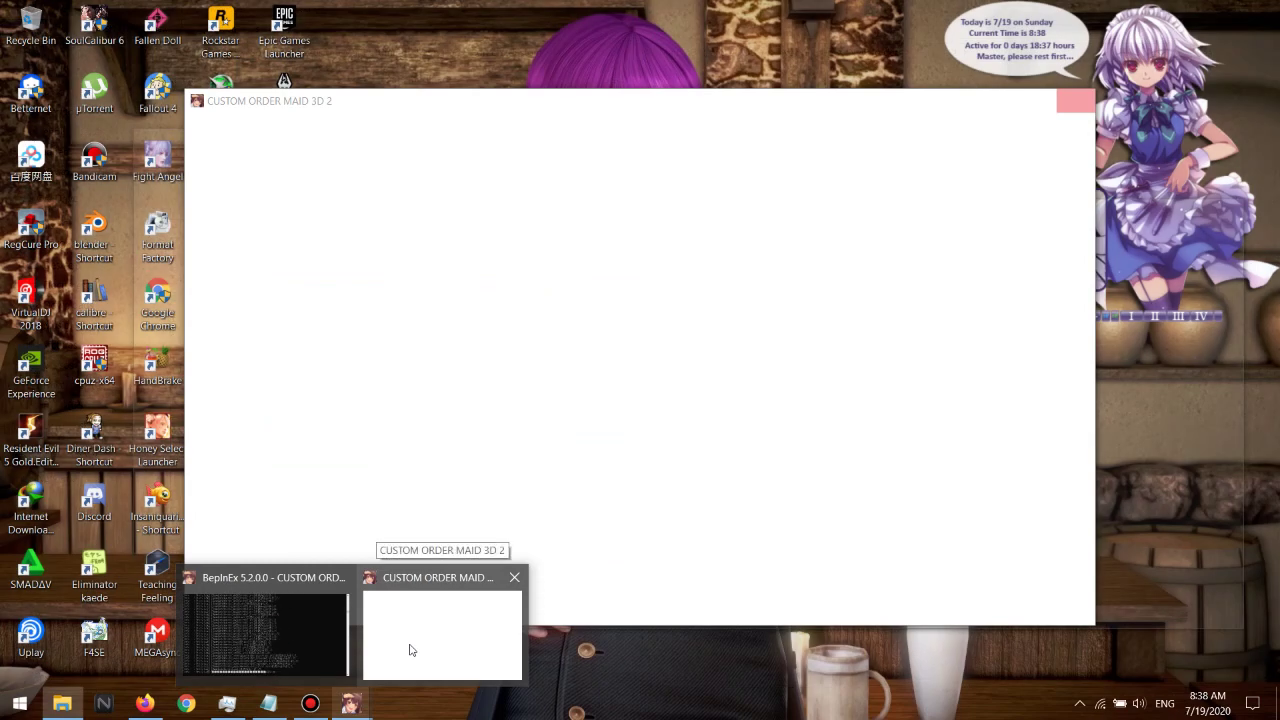
{"action": "left_click", "coordinate": [409, 650]}
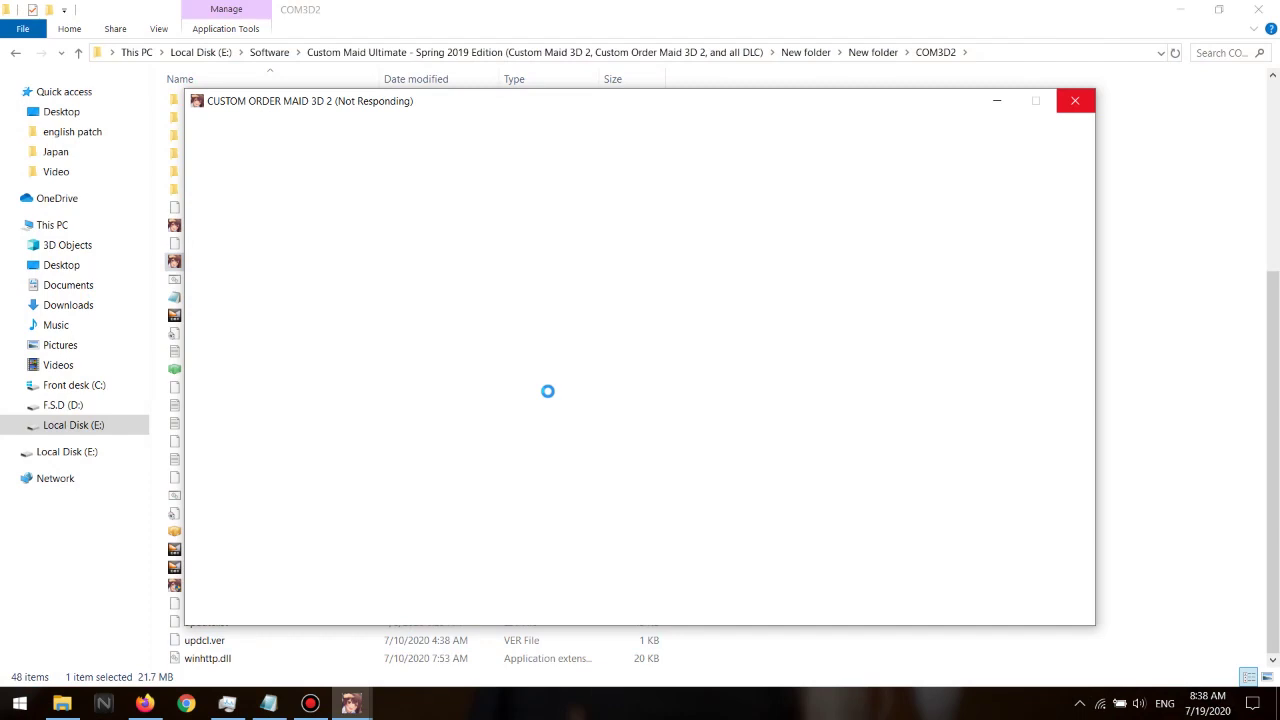